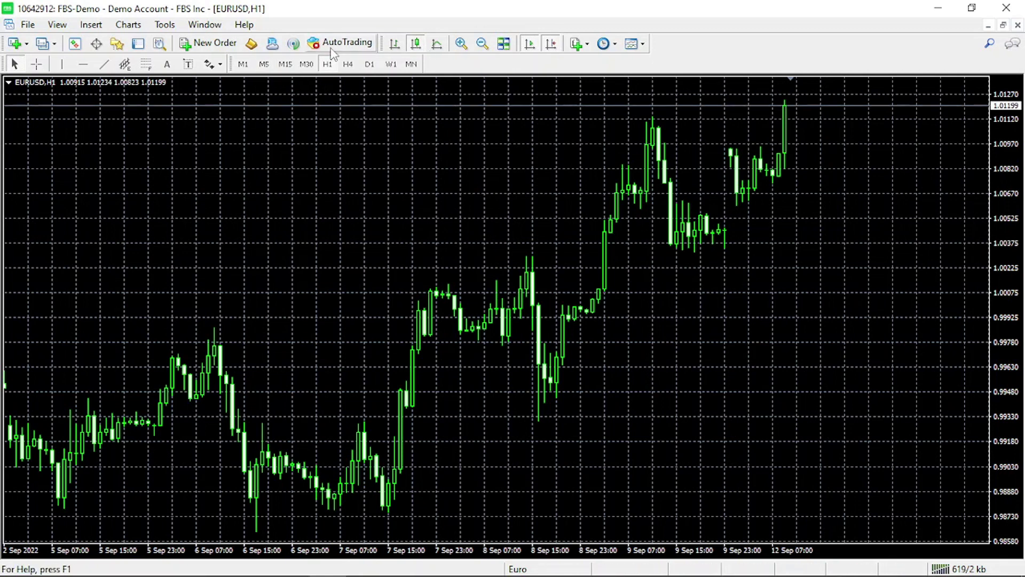
# Draw a trendline up from the 7 Sep low, switch to M15, and mark 12 Sep with a vertical line
pyautogui.click(104, 64)
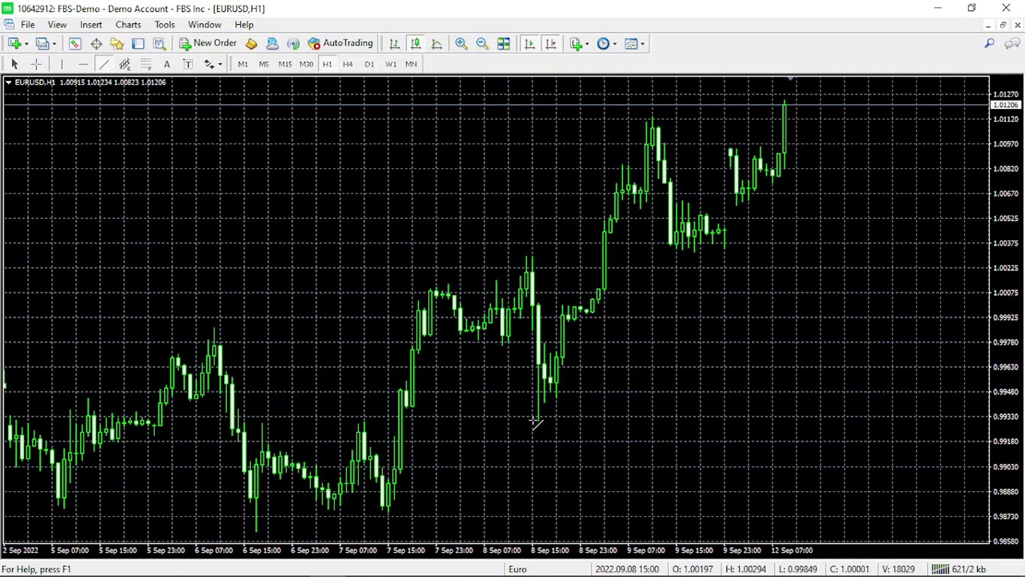
pyautogui.moveTo(389, 503)
pyautogui.mouseDown()
pyautogui.moveTo(593, 383)
pyautogui.moveTo(652, 313)
pyautogui.moveTo(628, 297)
pyautogui.moveTo(648, 307)
pyautogui.moveTo(639, 310)
pyautogui.mouseUp()
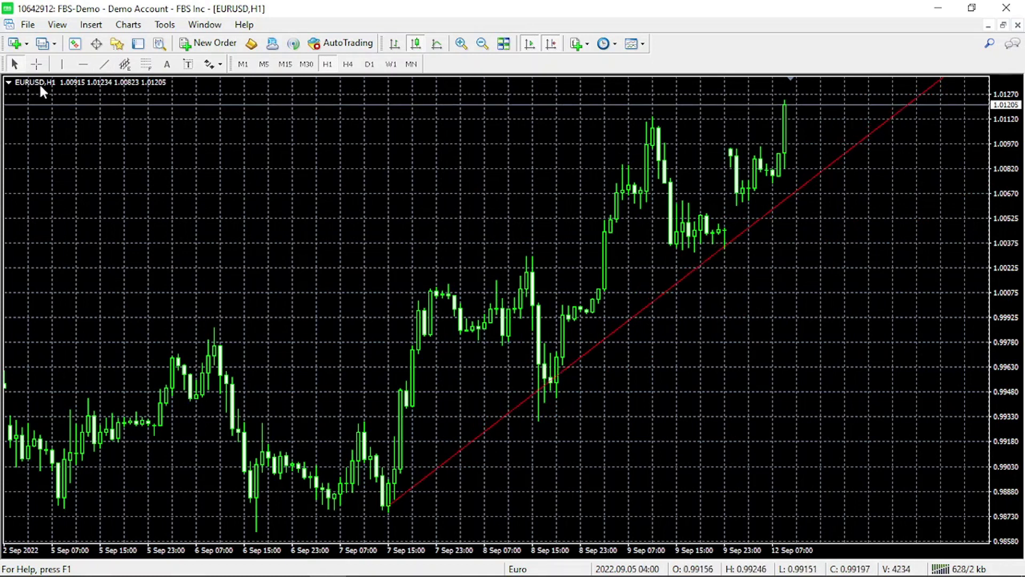
pyautogui.click(285, 64)
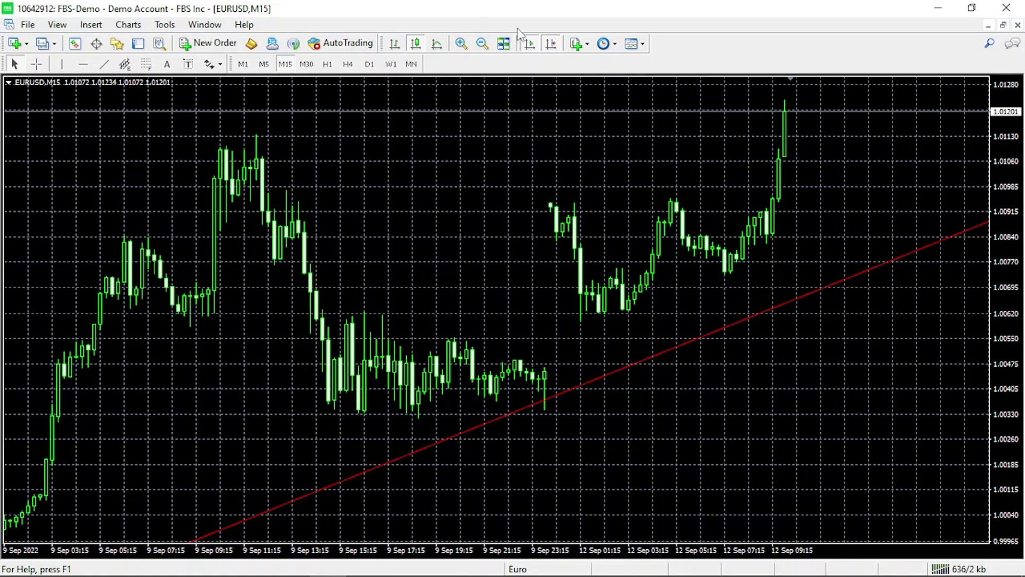
pyautogui.click(61, 65)
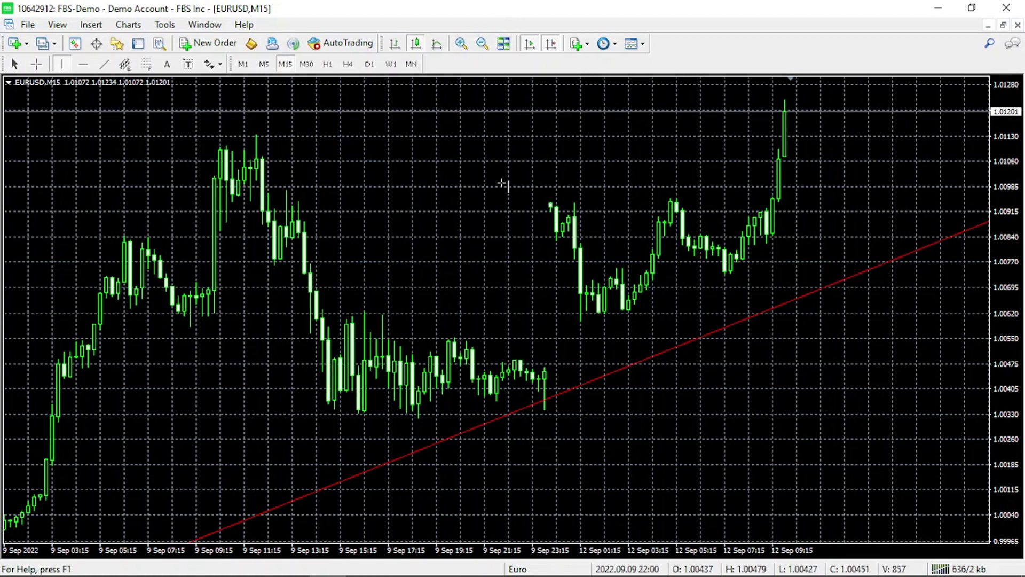
pyautogui.click(551, 205)
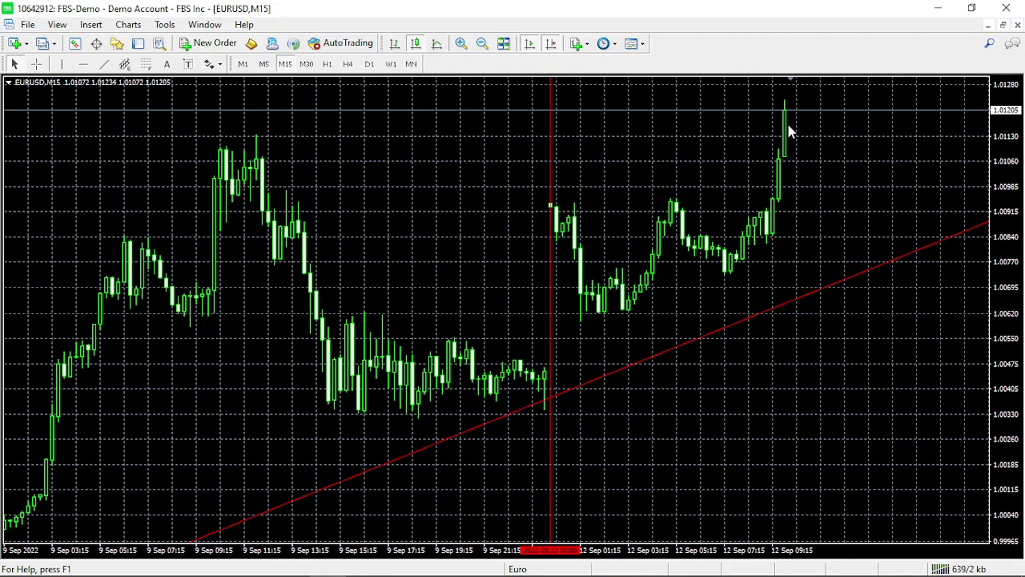
# Add a Moving Average indicator from the Insert menu's Trend indicators
pyautogui.click(91, 25)
pyautogui.moveTo(129, 25)
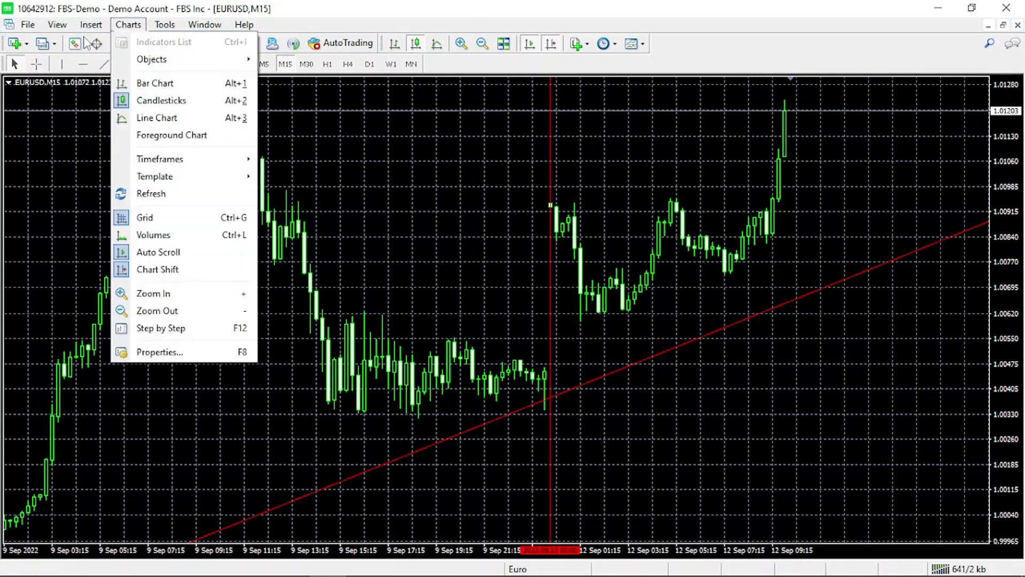
pyautogui.moveTo(90, 24)
pyautogui.moveTo(121, 42)
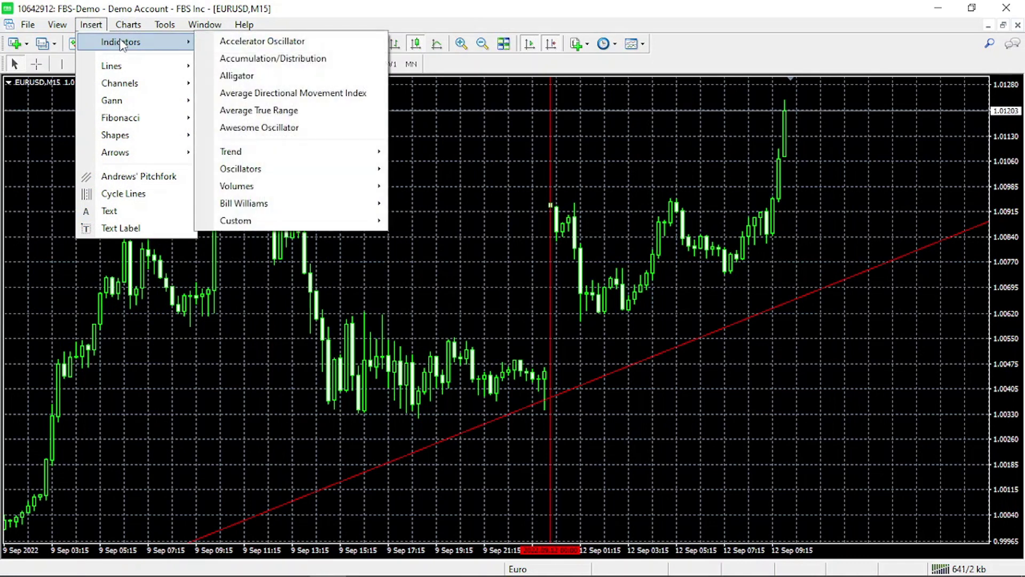
pyautogui.moveTo(380, 153)
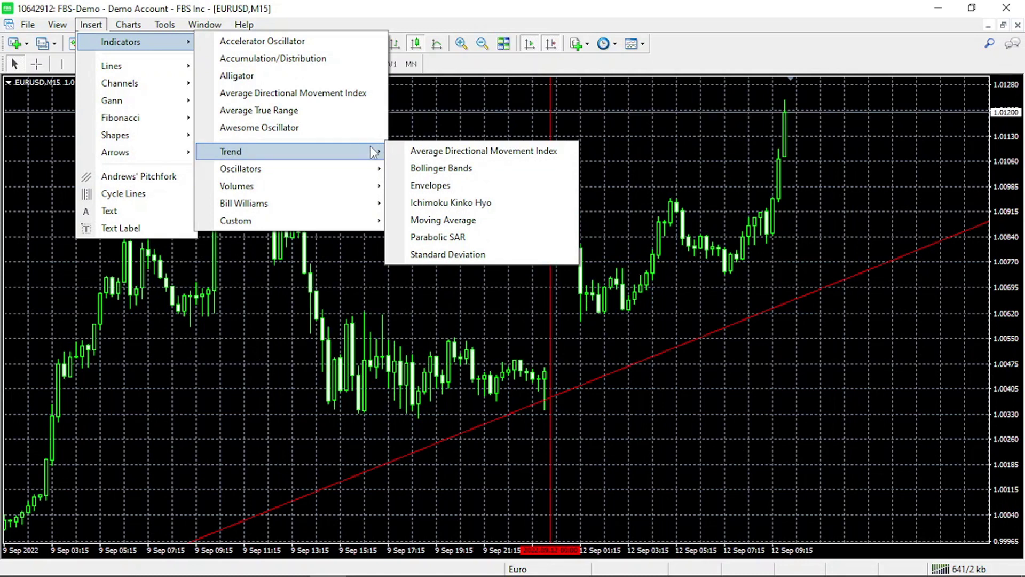
pyautogui.click(443, 220)
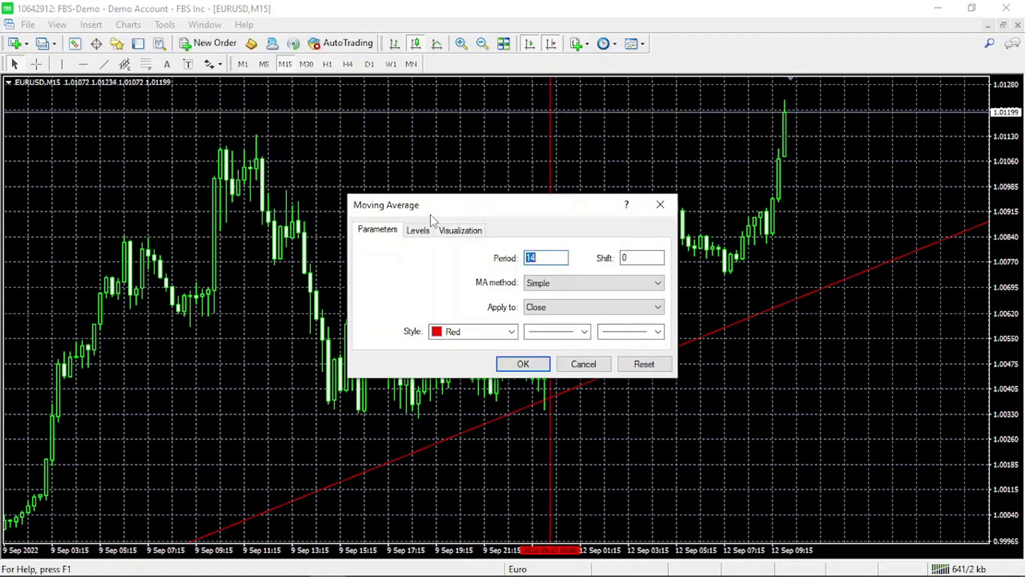
# Set the Moving Average to period 200, Exponential method, with a thicker line
pyautogui.write('200')
pyautogui.click(545, 283)
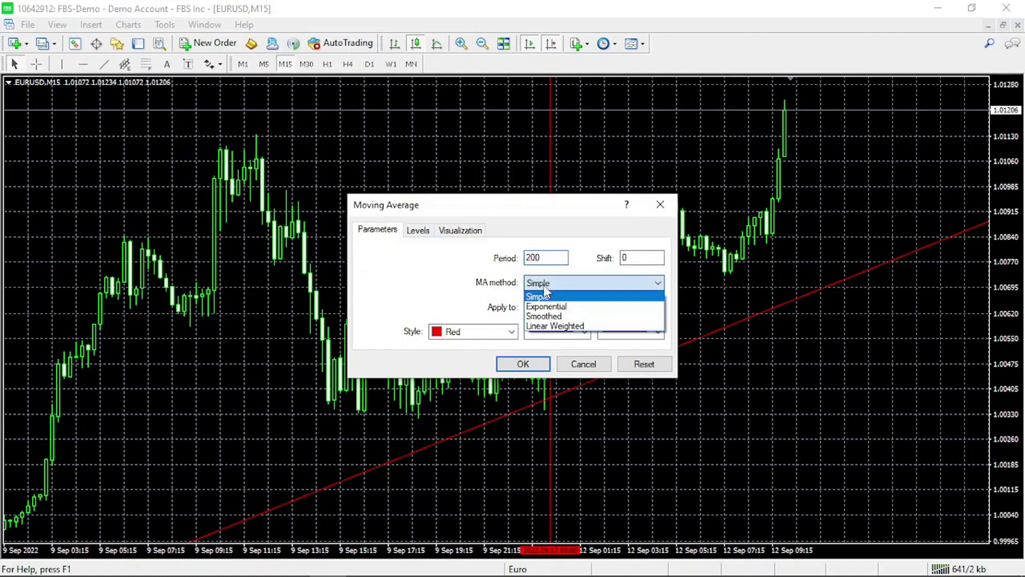
pyautogui.click(547, 306)
pyautogui.click(644, 331)
pyautogui.click(644, 356)
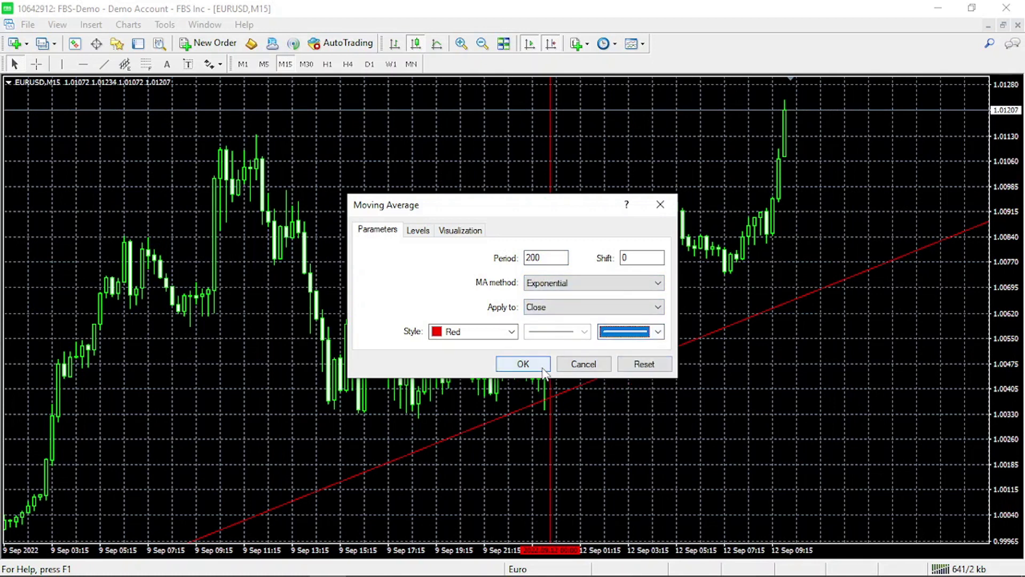
pyautogui.click(541, 364)
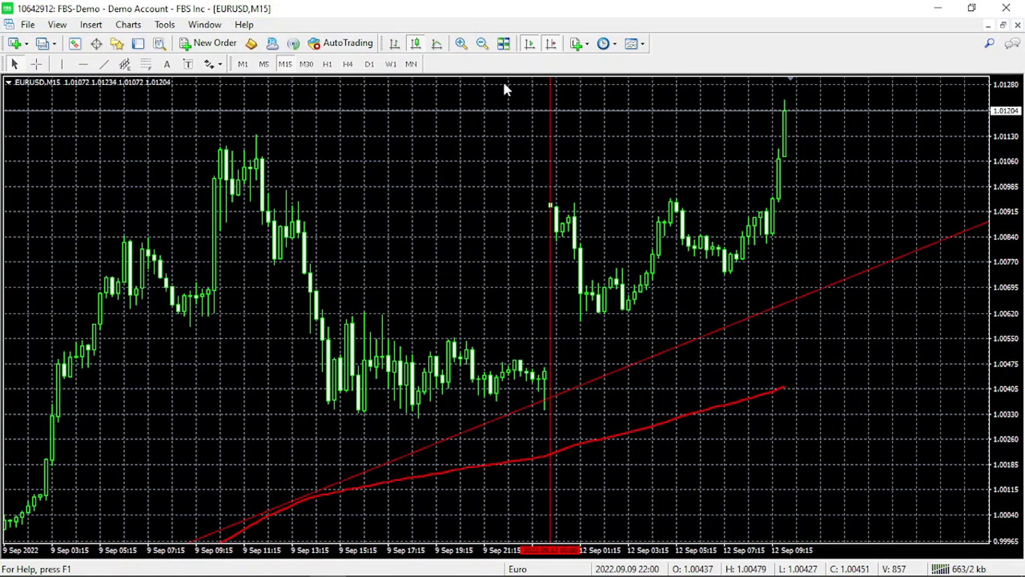
# Zoom out, switch to M5 candles, and place a horizontal support line at the 12 Sep lows
pyautogui.click(484, 47)
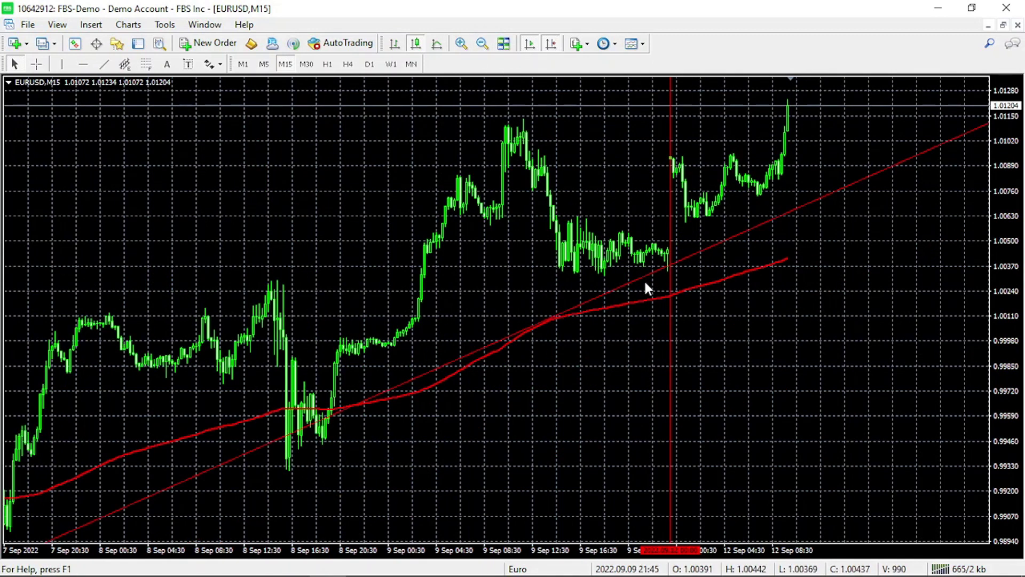
pyautogui.click(264, 64)
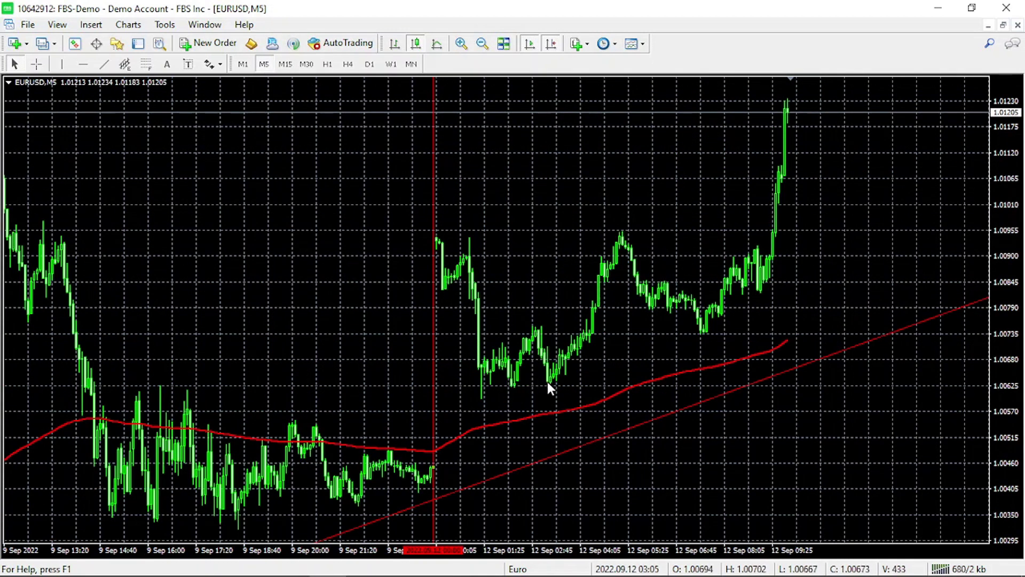
pyautogui.click(84, 64)
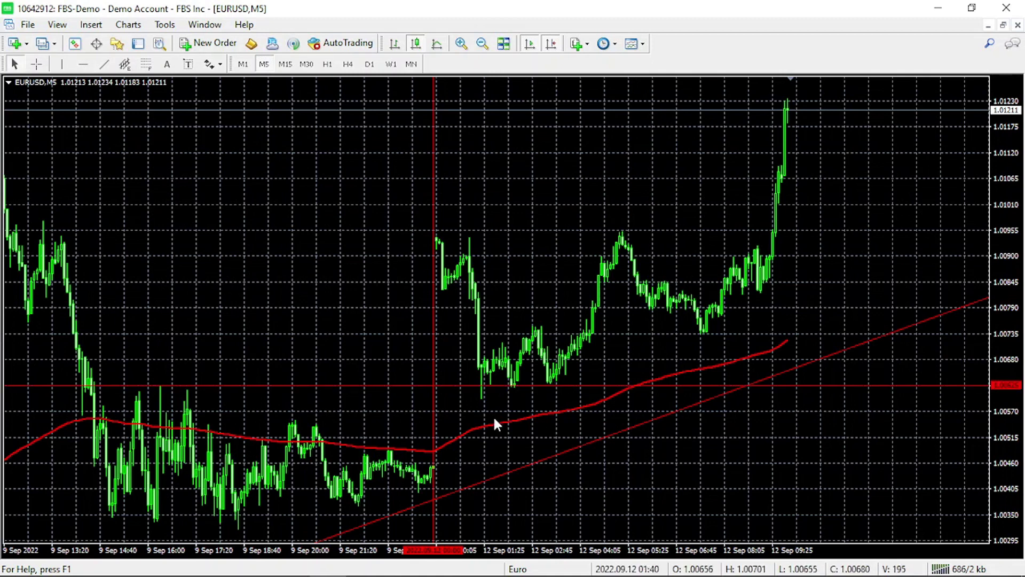
pyautogui.moveTo(598, 283)
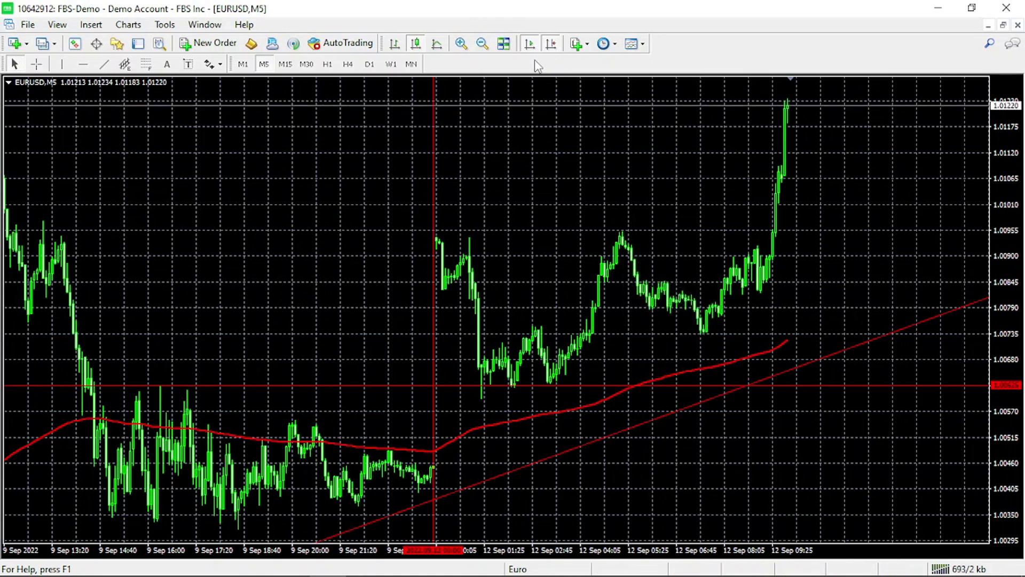
pyautogui.click(84, 66)
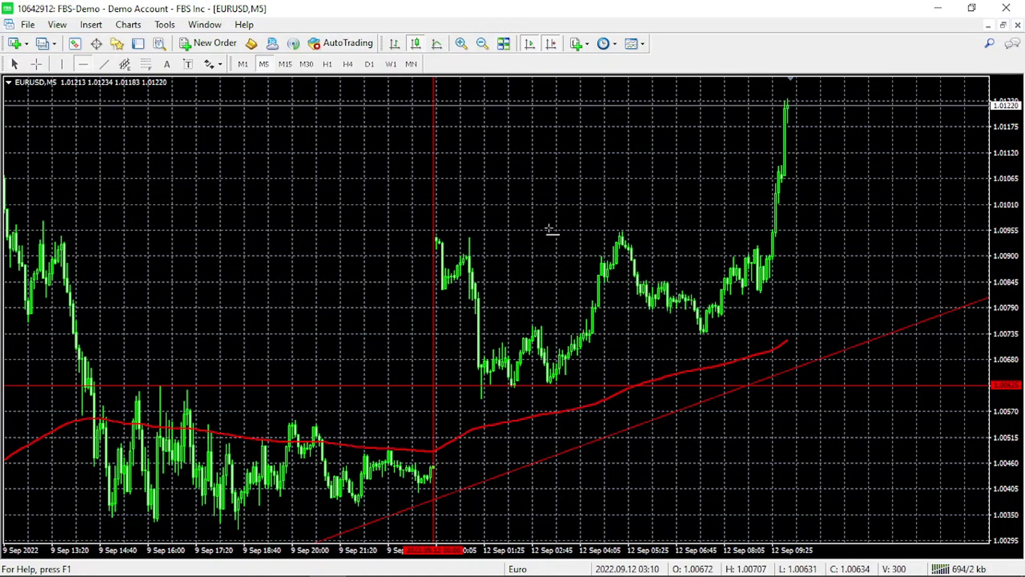
# Place a horizontal resistance line at 1.00956
pyautogui.click(630, 230)
pyautogui.scroll(2, 914, 226)
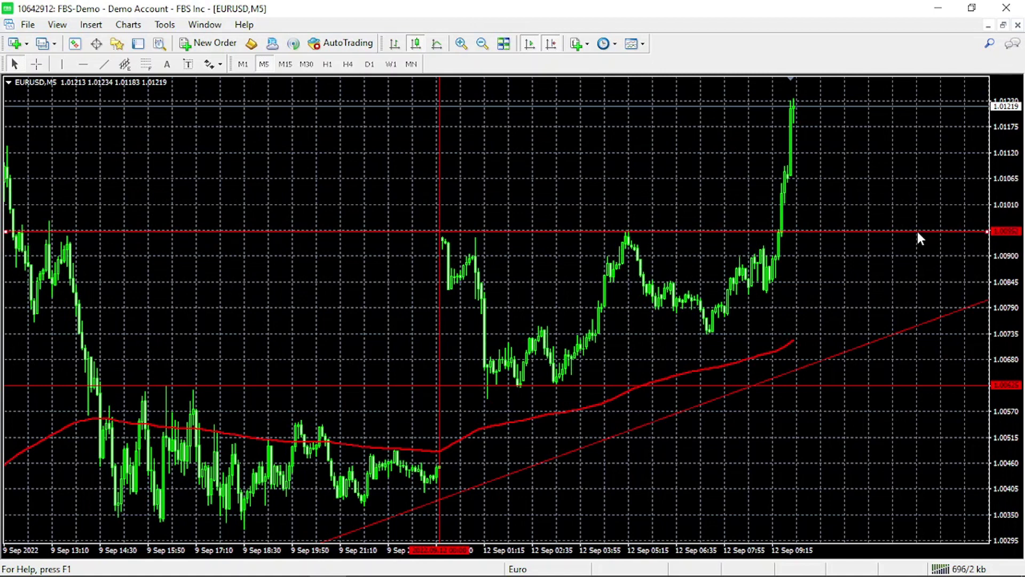
pyautogui.scroll(-2, 917, 229)
pyautogui.moveTo(919, 231); pyautogui.dragTo(919, 230)
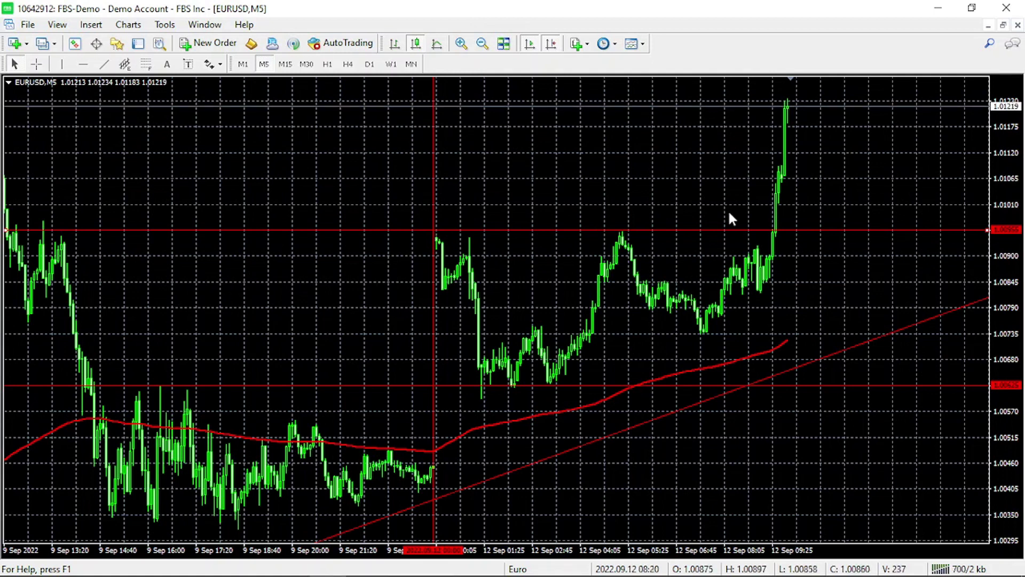
# Measure the 234-point climb from 1.00953 to 1.01187 with the crosshair
pyautogui.click(36, 64)
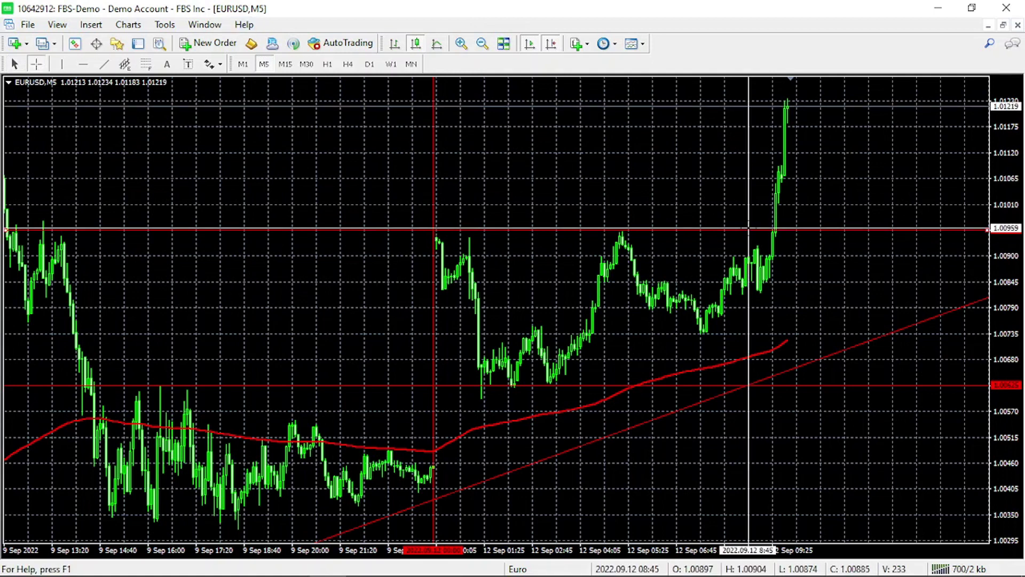
pyautogui.moveTo(777, 231); pyautogui.dragTo(786, 106)
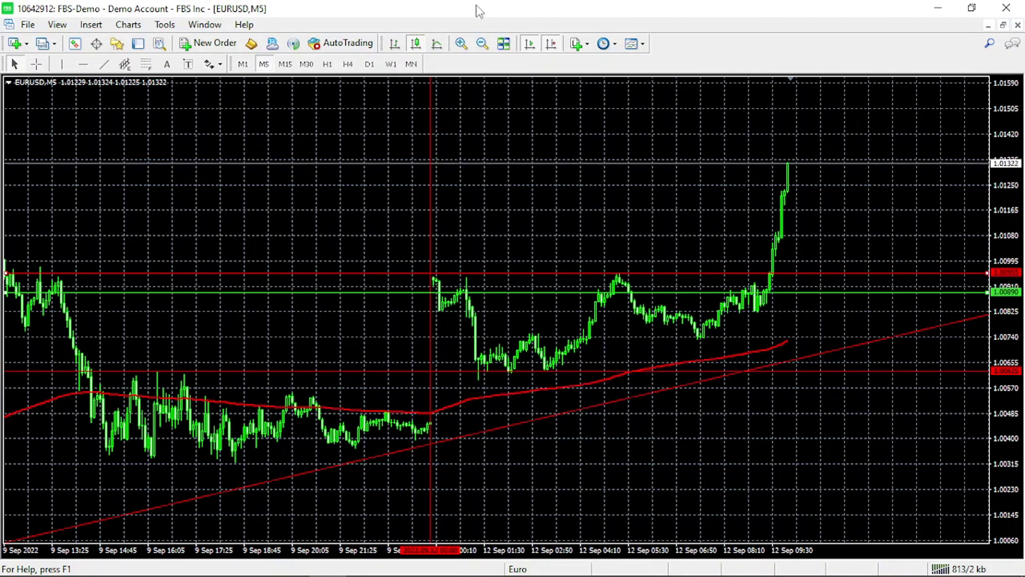
pyautogui.click(37, 65)
# Measure the 432-point rise from 1.00890 to 1.01322 with the crosshair
pyautogui.moveTo(767, 291); pyautogui.dragTo(791, 140)
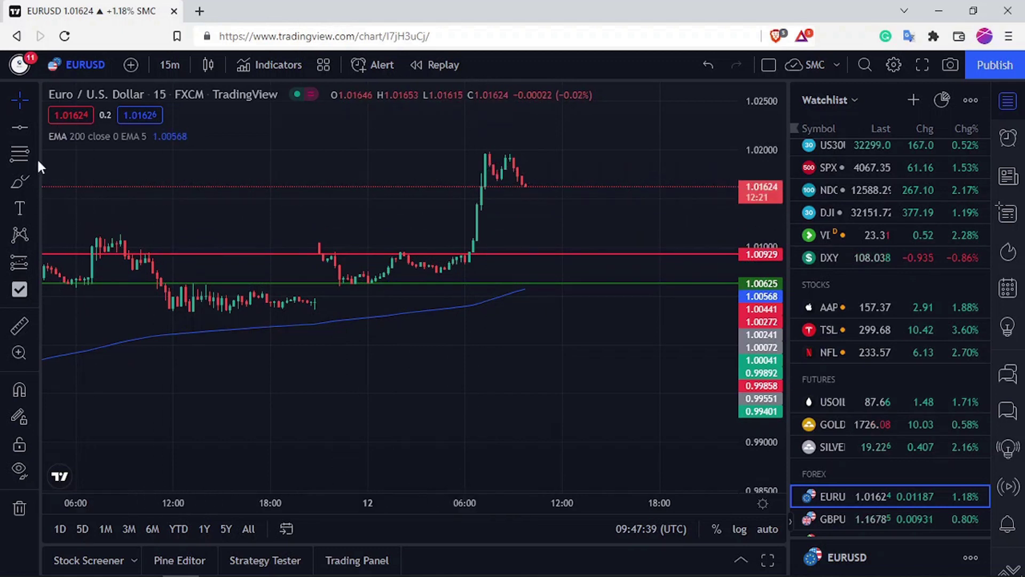
# Cancel a stray Fibonacci drawing and place a Long Position with entry at 1.00891
pyautogui.click(23, 155)
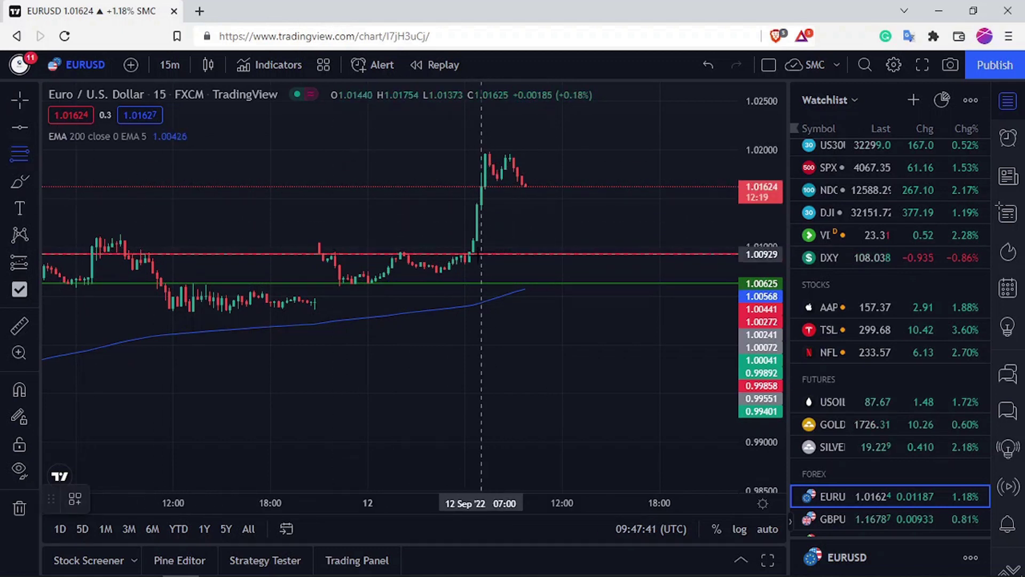
pyautogui.click(470, 259)
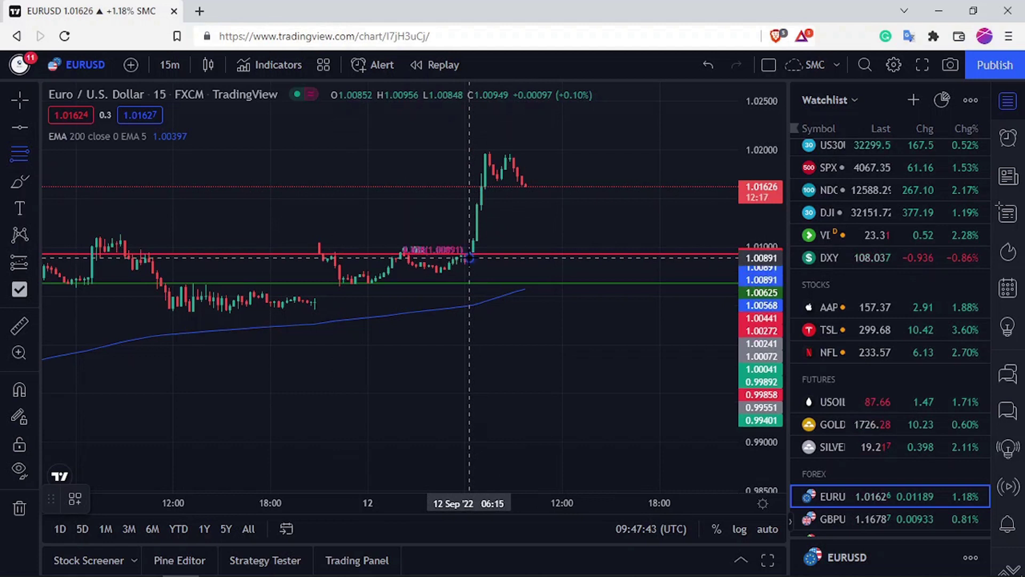
pyautogui.press('Escape')
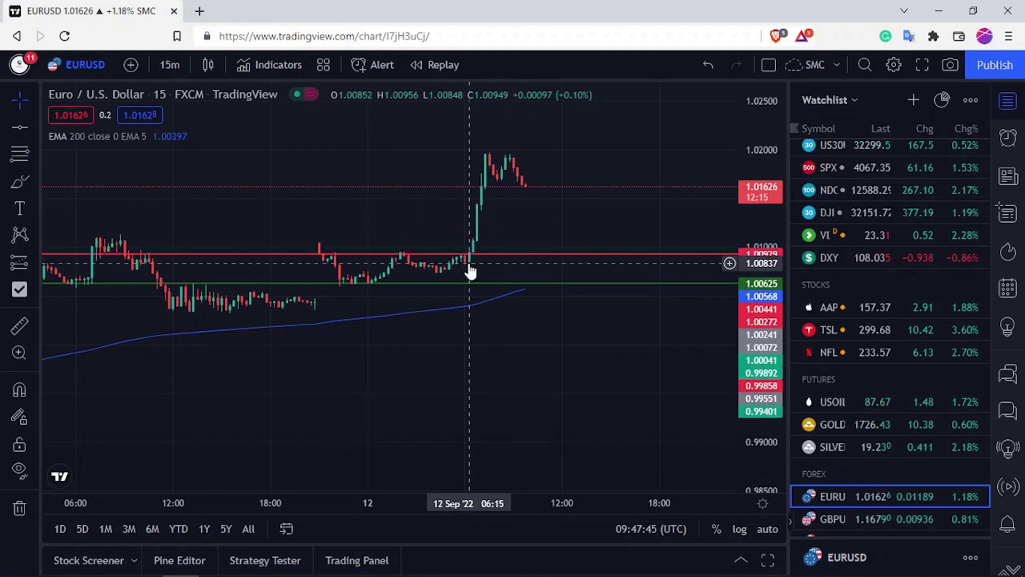
pyautogui.click(33, 261)
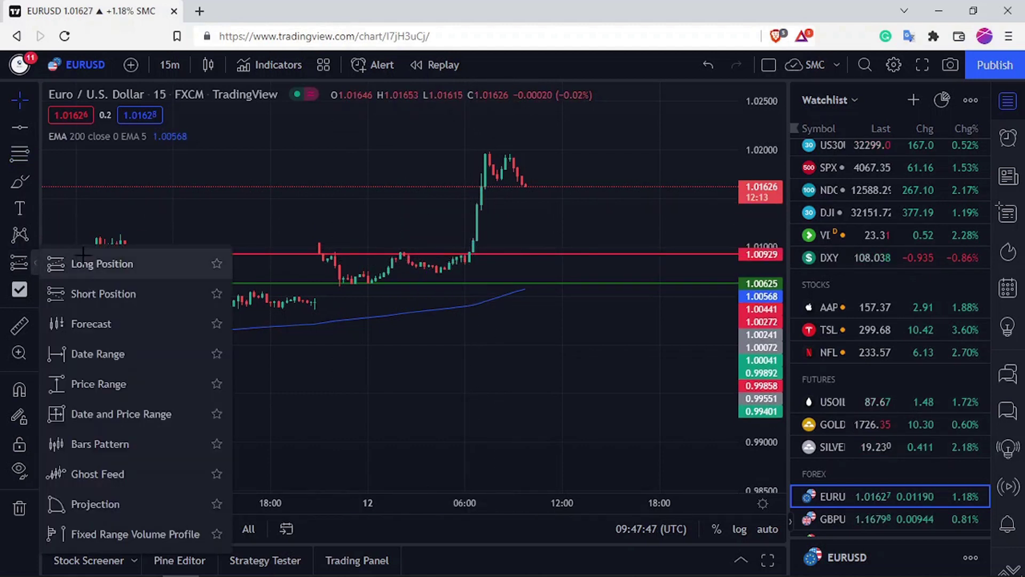
pyautogui.click(69, 261)
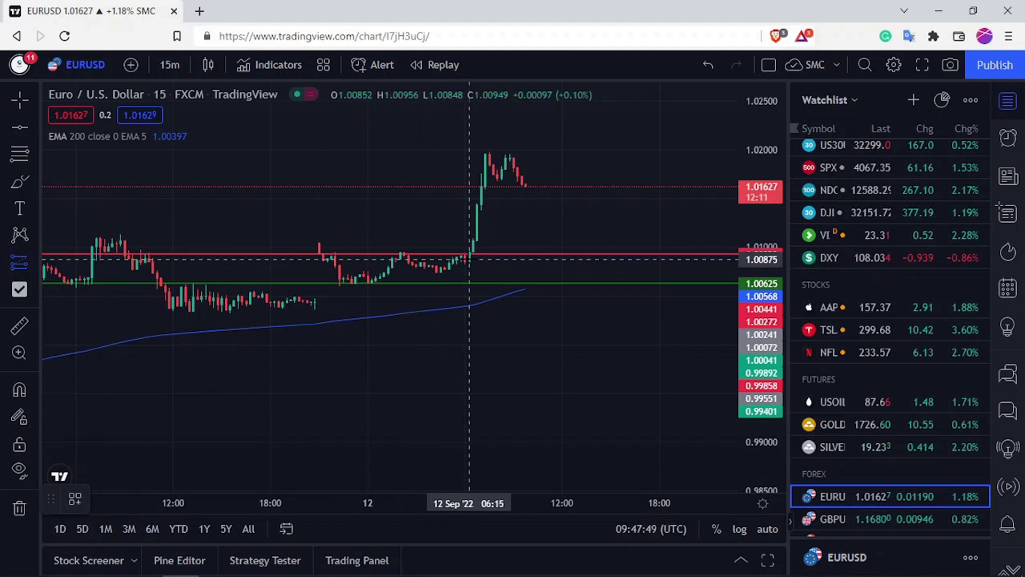
pyautogui.click(469, 257)
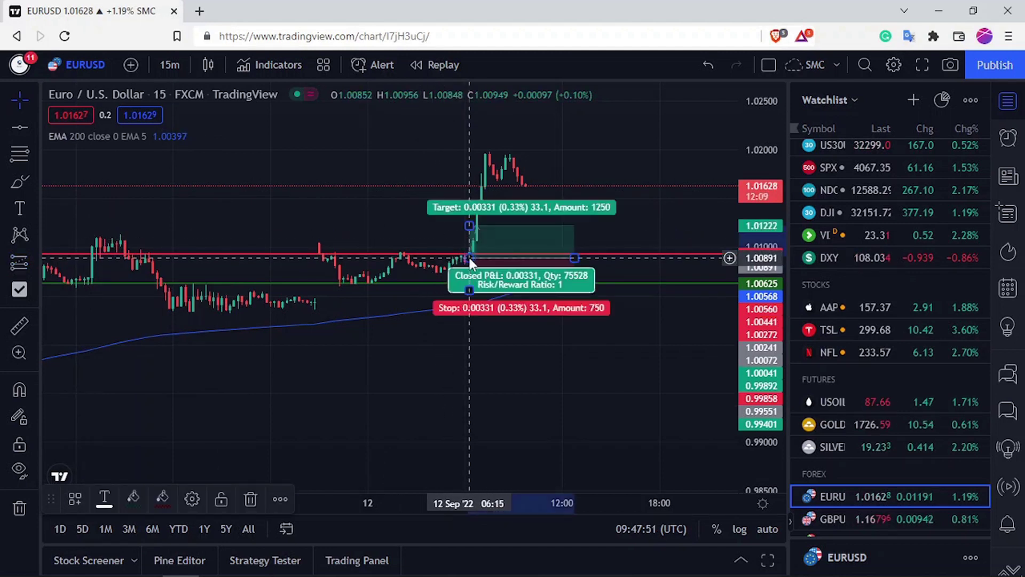
# Set the long position's profit level to 1000 ticks and stop level to 500 ticks
pyautogui.doubleClick(534, 244)
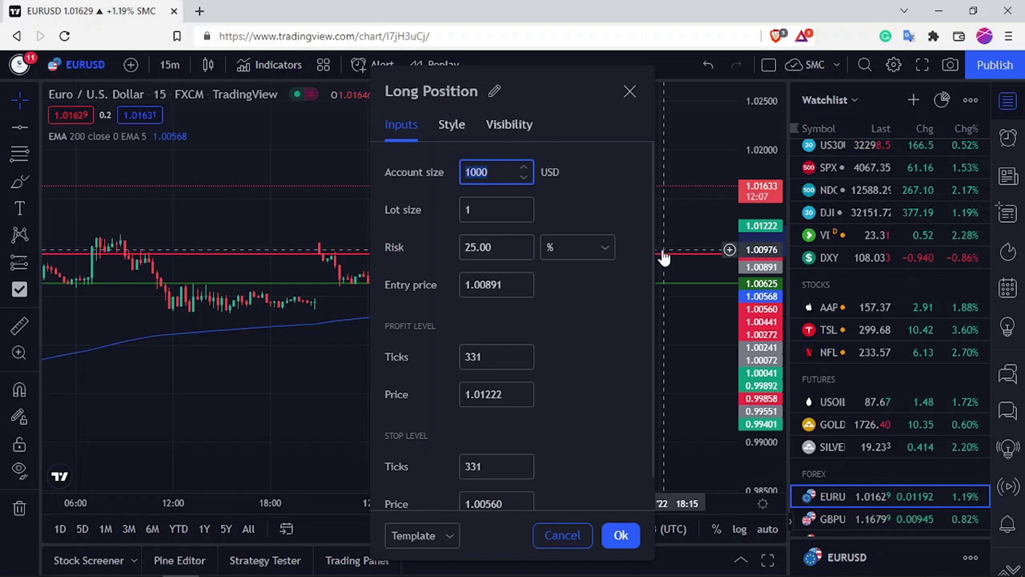
pyautogui.click(500, 356)
pyautogui.write('1000')
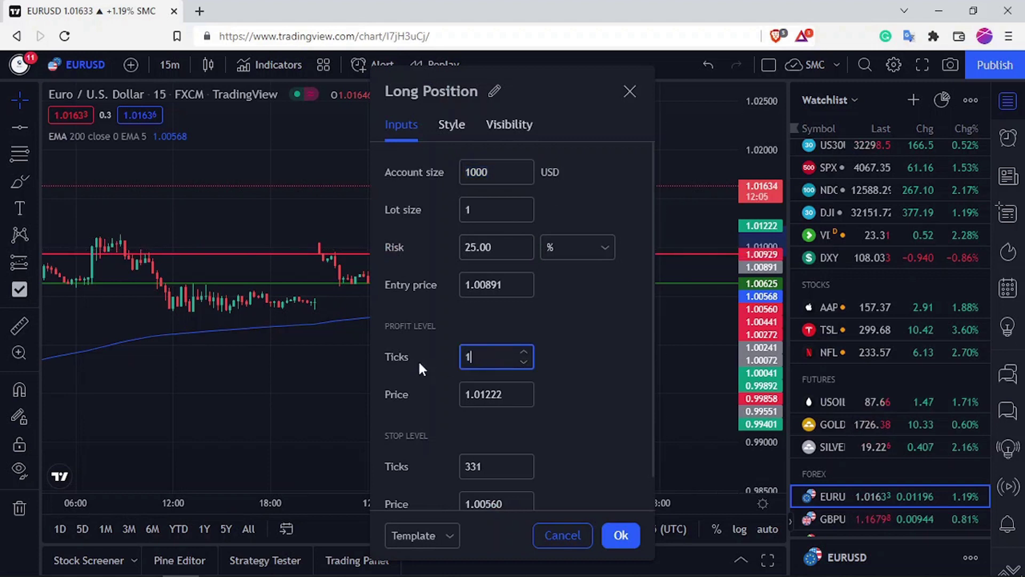
pyautogui.click(497, 466)
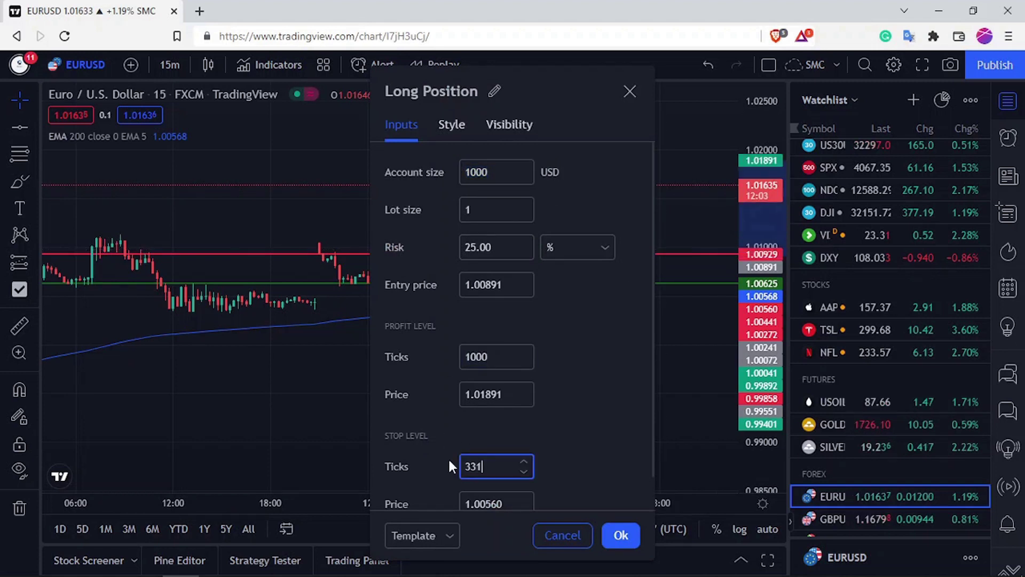
pyautogui.write('500')
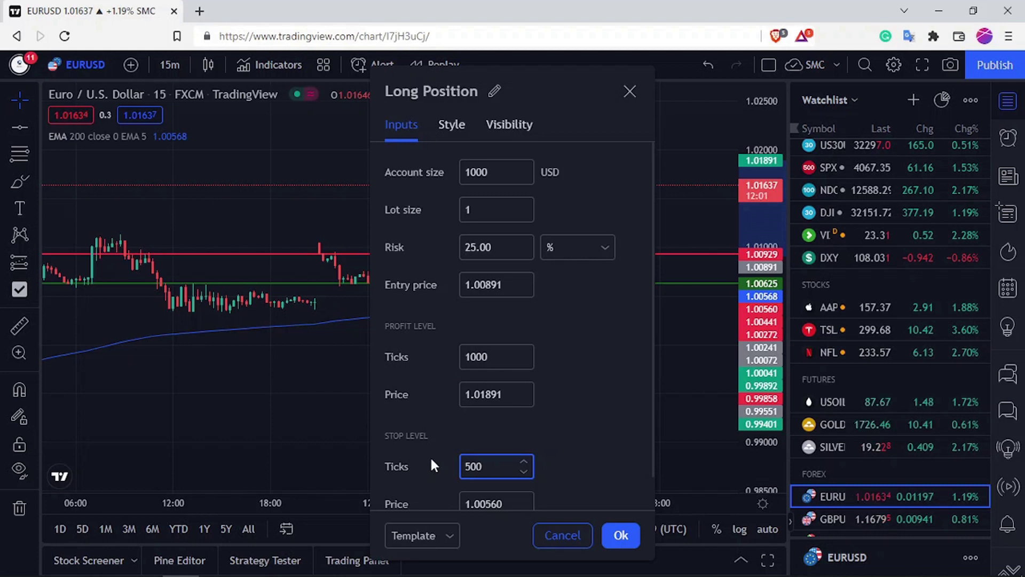
pyautogui.click(621, 535)
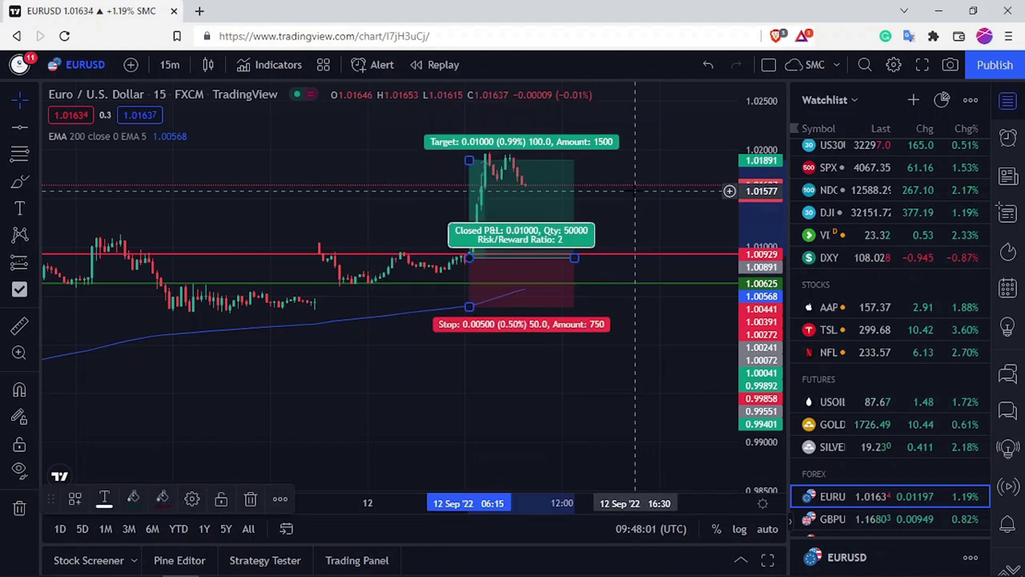
# Narrow the long position box to a few candles around the breakout, then deselect it
pyautogui.moveTo(573, 261); pyautogui.dragTo(487, 265)
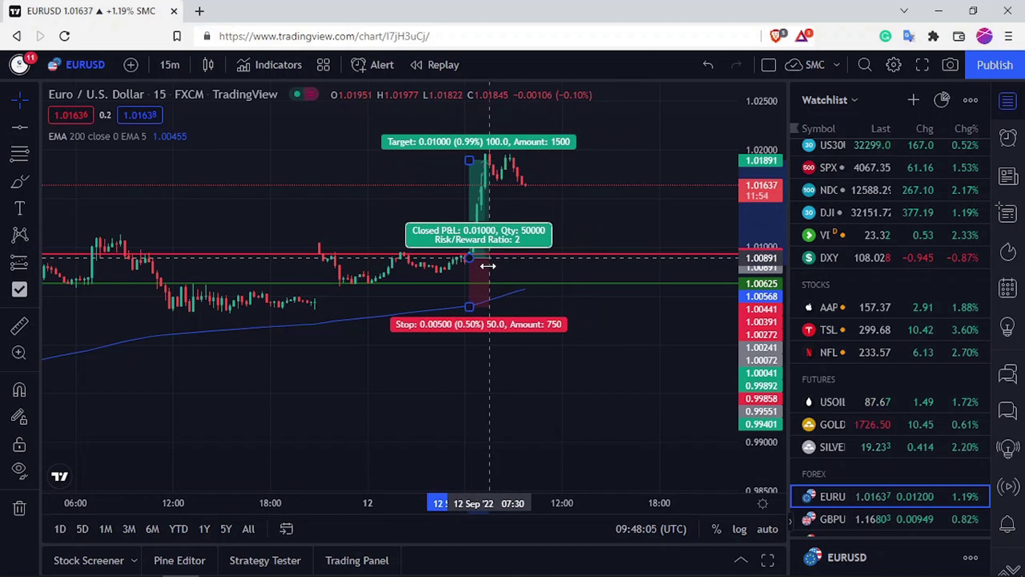
pyautogui.moveTo(489, 267); pyautogui.dragTo(493, 267)
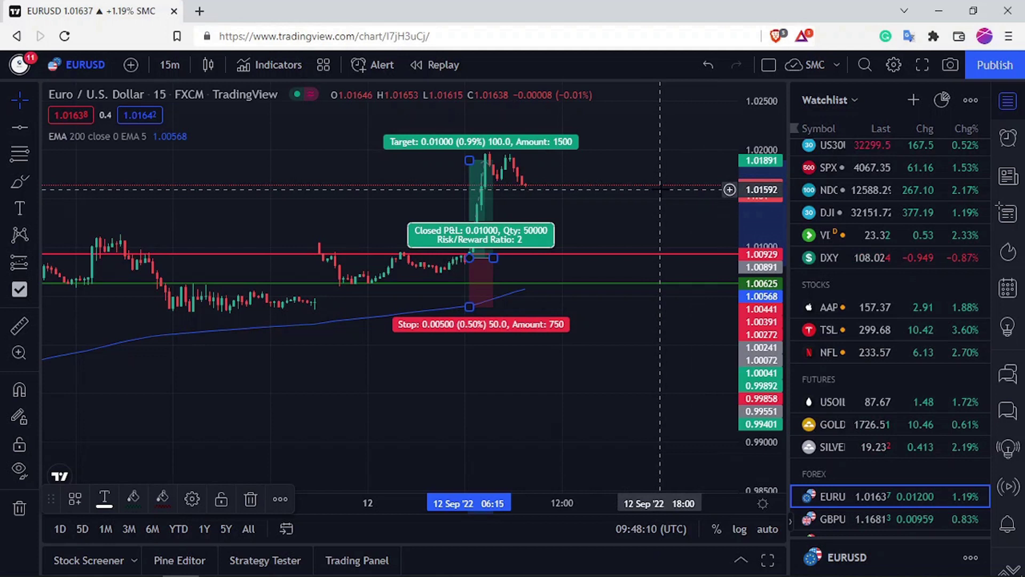
pyautogui.click(660, 189)
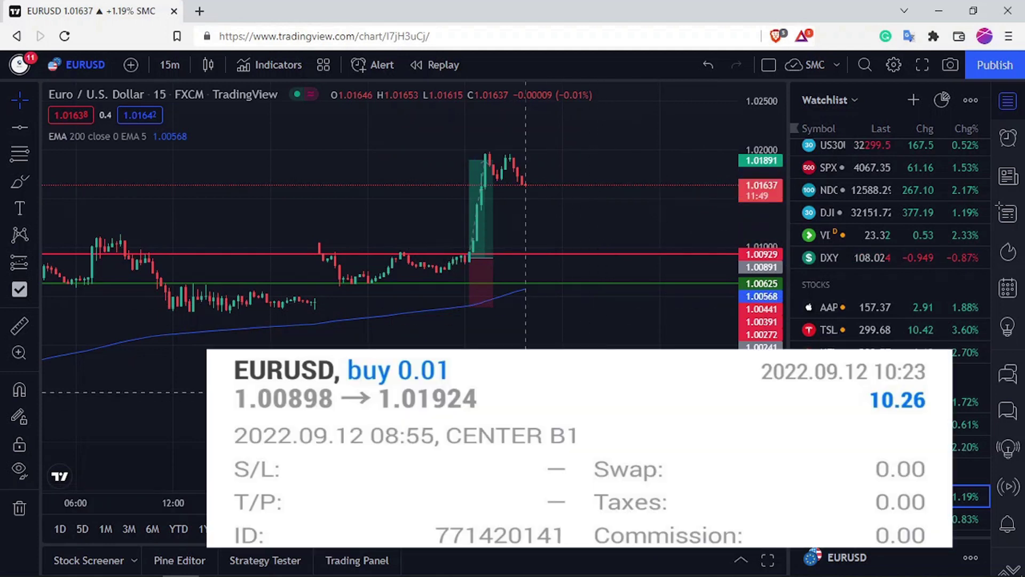